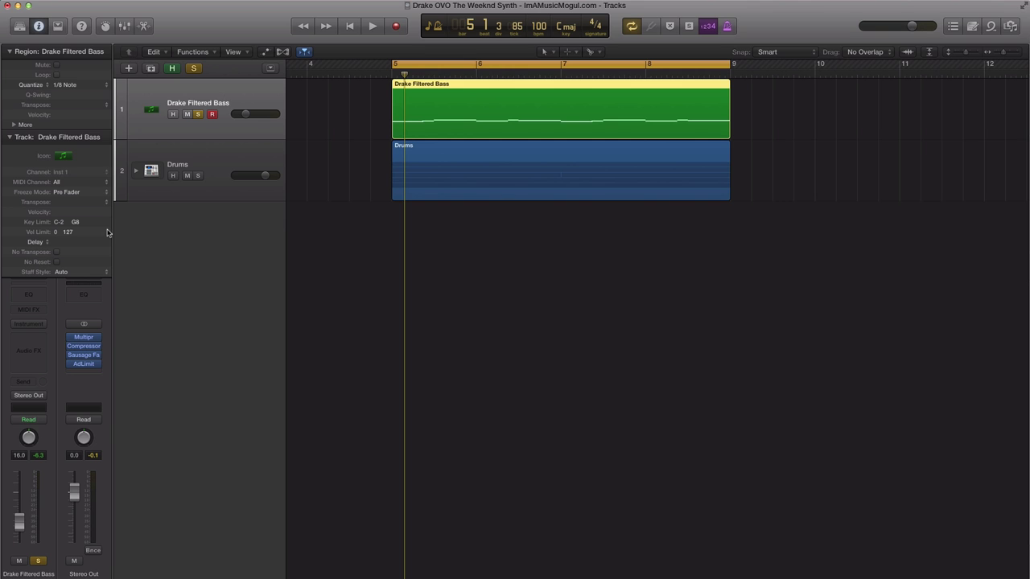
Step: Load ES2 on the Drake Filtered Bass track with the Synth Bass > Analog Saw Init preset
{"action": "left_click", "coordinate": [28, 324]}
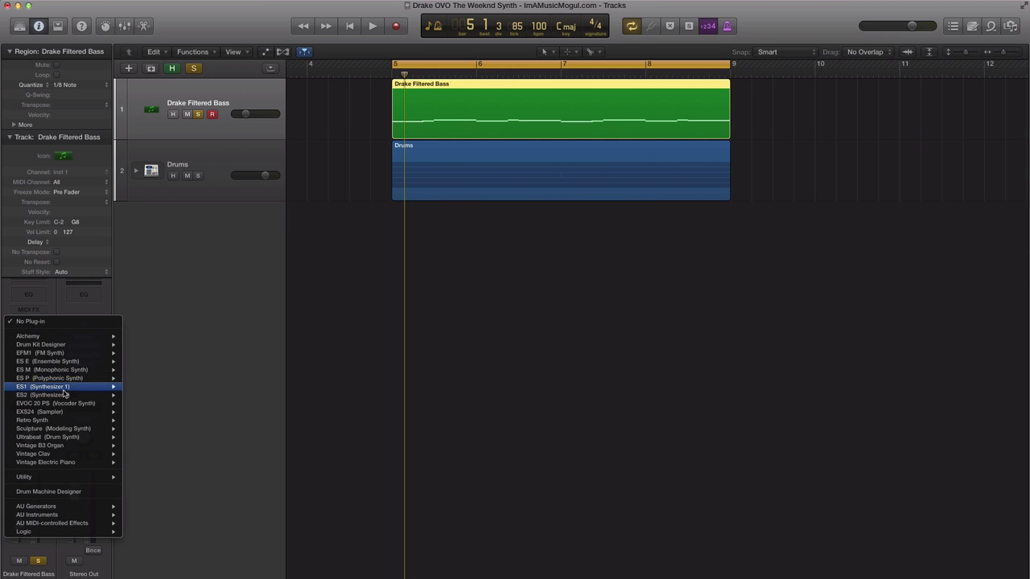
{"action": "mouse_move", "coordinate": [65, 396]}
{"action": "left_click", "coordinate": [141, 405]}
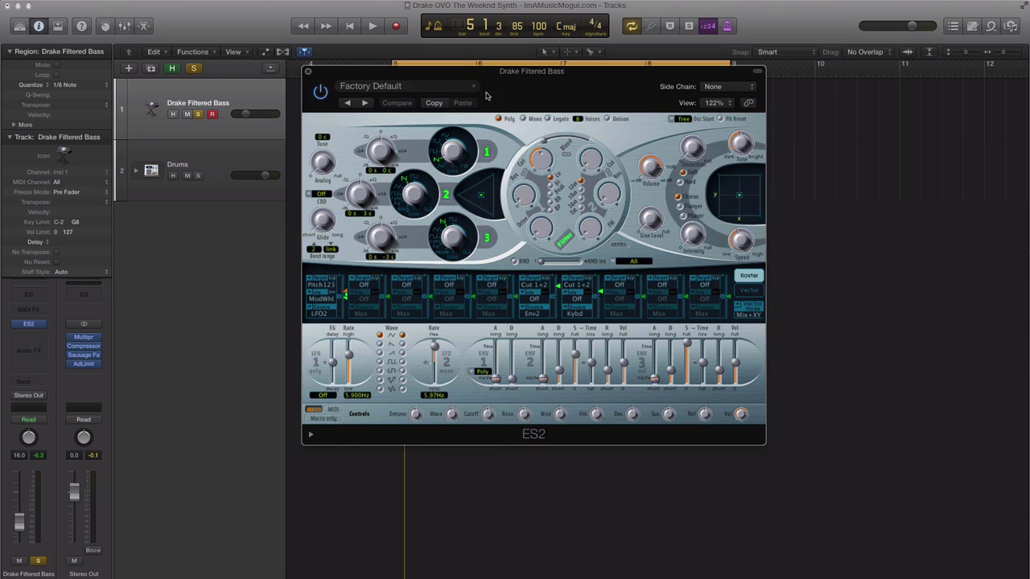
{"action": "left_click", "coordinate": [475, 86]}
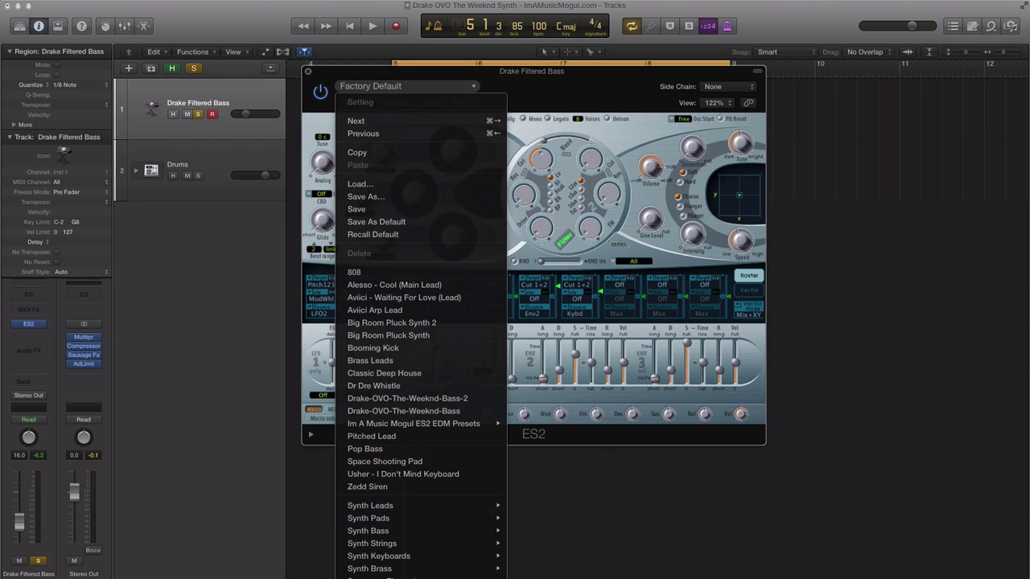
{"action": "mouse_move", "coordinate": [368, 531]}
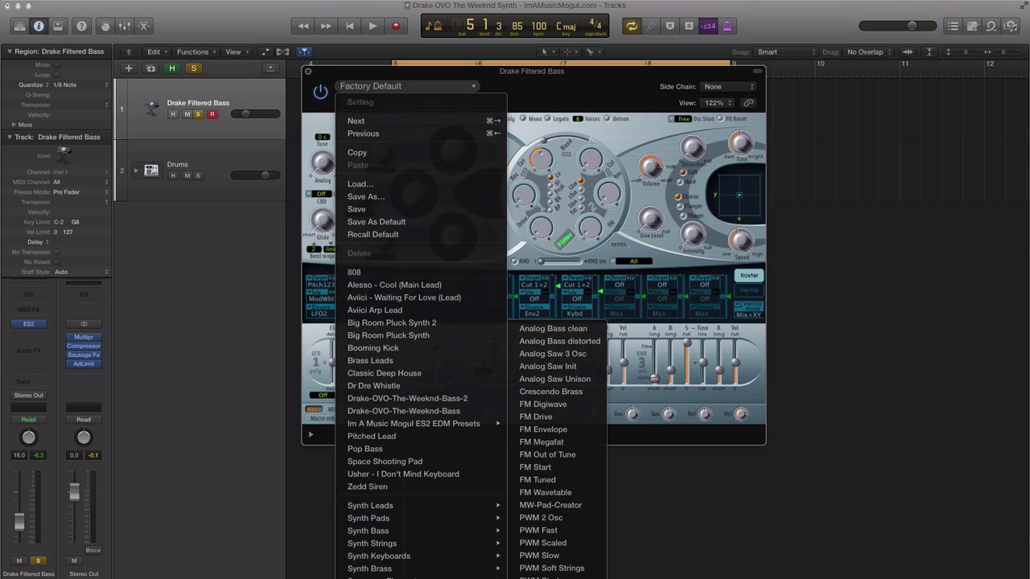
{"action": "left_click", "coordinate": [555, 367]}
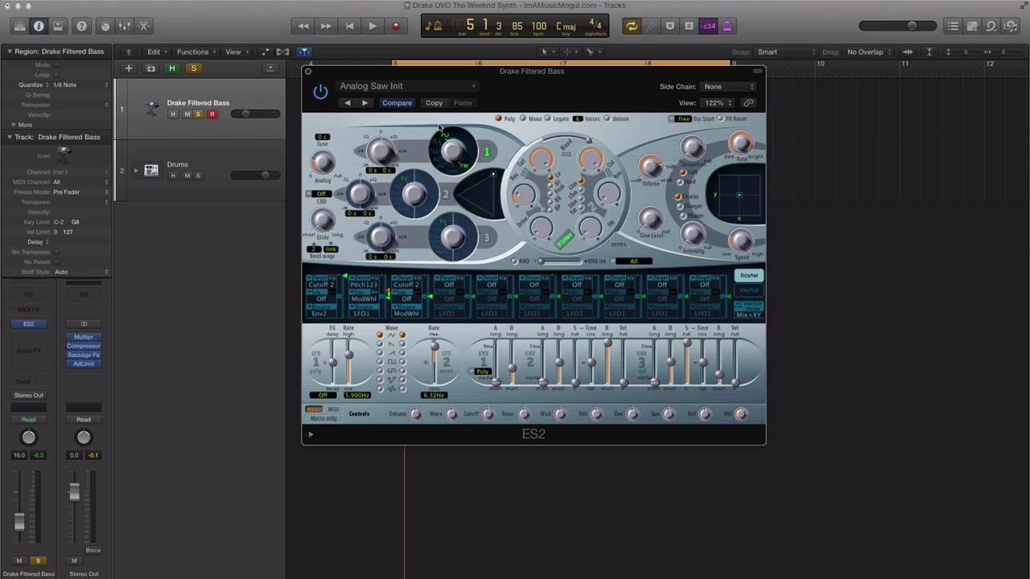
Step: Enable ES2's Osc 2 and place the triangle mix point halfway between Osc 1 and Osc 2
{"action": "left_click", "coordinate": [444, 193]}
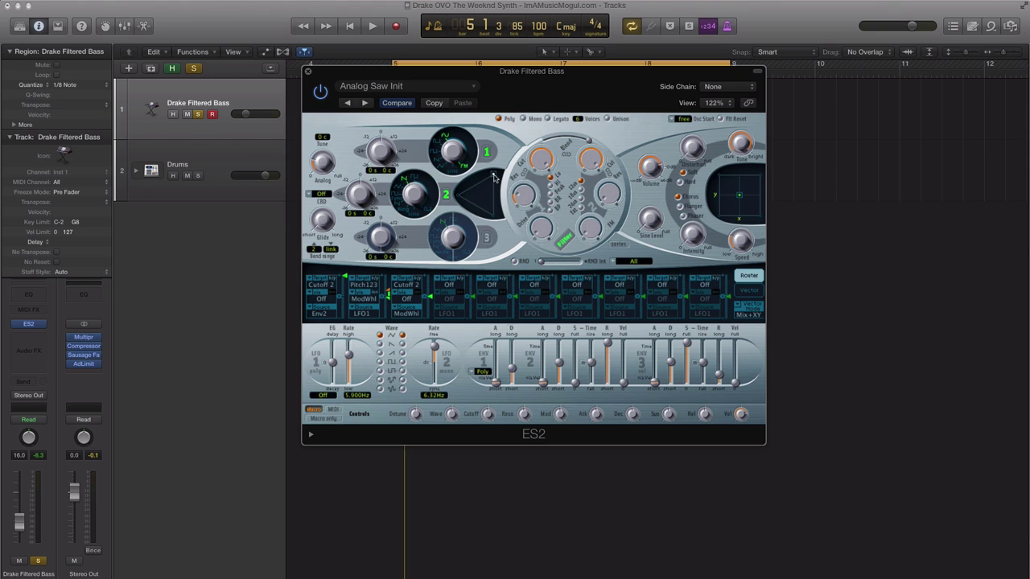
{"action": "left_click_drag", "start_coordinate": [493, 177], "coordinate": [475, 181]}
Step: Tune oscillator 1 to -24 semitones +6 cents and oscillator 2 to -12 semitones +3 cents
{"action": "left_click_drag", "start_coordinate": [375, 148], "coordinate": [372, 192]}
{"action": "left_click_drag", "start_coordinate": [362, 197], "coordinate": [357, 215]}
{"action": "left_click_drag", "start_coordinate": [388, 171], "coordinate": [392, 153]}
{"action": "left_click_drag", "start_coordinate": [369, 214], "coordinate": [369, 203]}
Step: Set ES2 to Legato with more voices, turn up Analog drift, and set Glide to about 43 ms
{"action": "left_click", "coordinate": [549, 121]}
{"action": "left_click_drag", "start_coordinate": [579, 121], "coordinate": [577, 90]}
{"action": "left_click_drag", "start_coordinate": [321, 164], "coordinate": [311, 85]}
{"action": "left_click_drag", "start_coordinate": [324, 224], "coordinate": [314, 205]}
Step: Turn the ES2 filter Cutoff down from 0.920 to about 0.566
{"action": "mouse_move", "coordinate": [571, 141]}
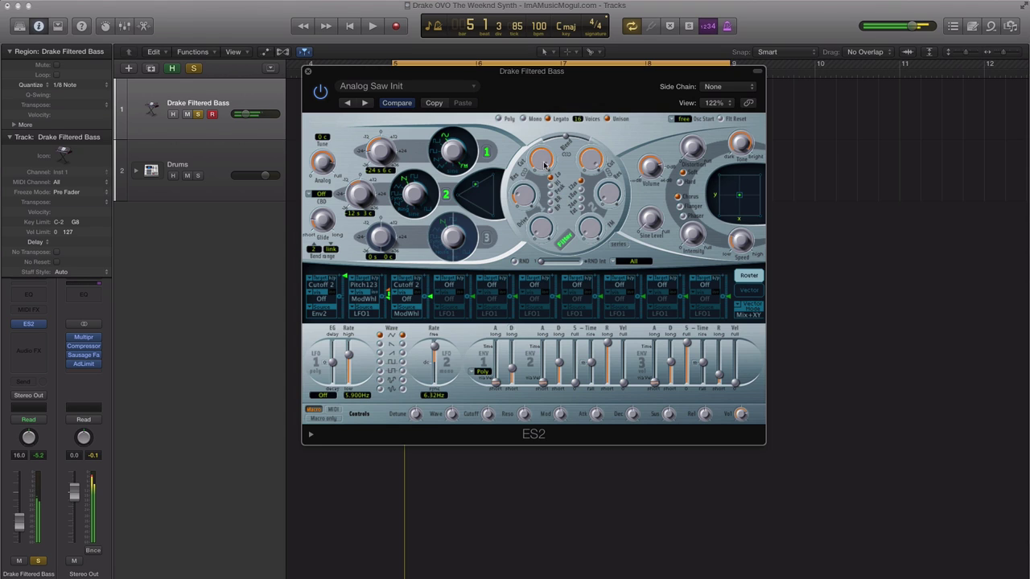
{"action": "mouse_move", "coordinate": [543, 169]}
{"action": "left_click_drag", "start_coordinate": [542, 169], "coordinate": [537, 211]}
Step: Lower the filter Resonance to 0.726 and set the ENV3 Attack to 15 ms
{"action": "left_click", "coordinate": [588, 165]}
{"action": "left_click_drag", "start_coordinate": [588, 165], "coordinate": [584, 199]}
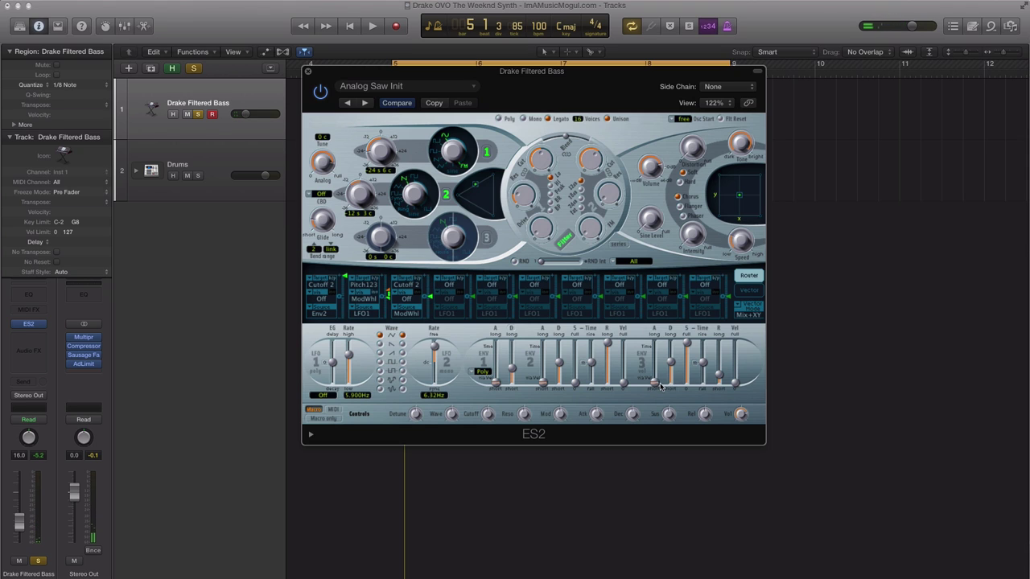
{"action": "left_click_drag", "start_coordinate": [655, 387], "coordinate": [657, 376]}
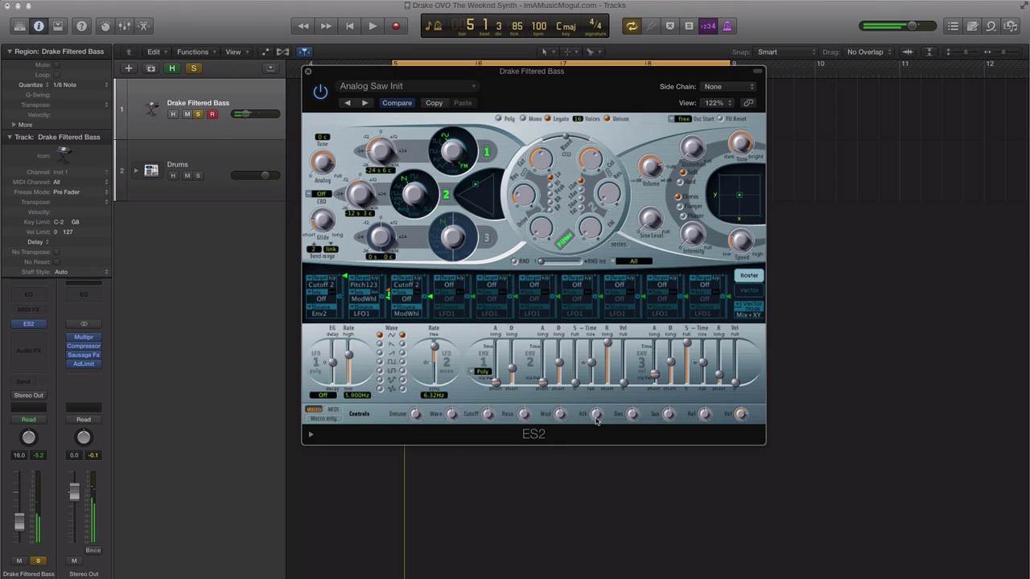
Step: Play the bass and adjust the Osc 1/Osc 2 triangle mix to roughly 50%/50%
{"action": "key", "text": "super+w"}
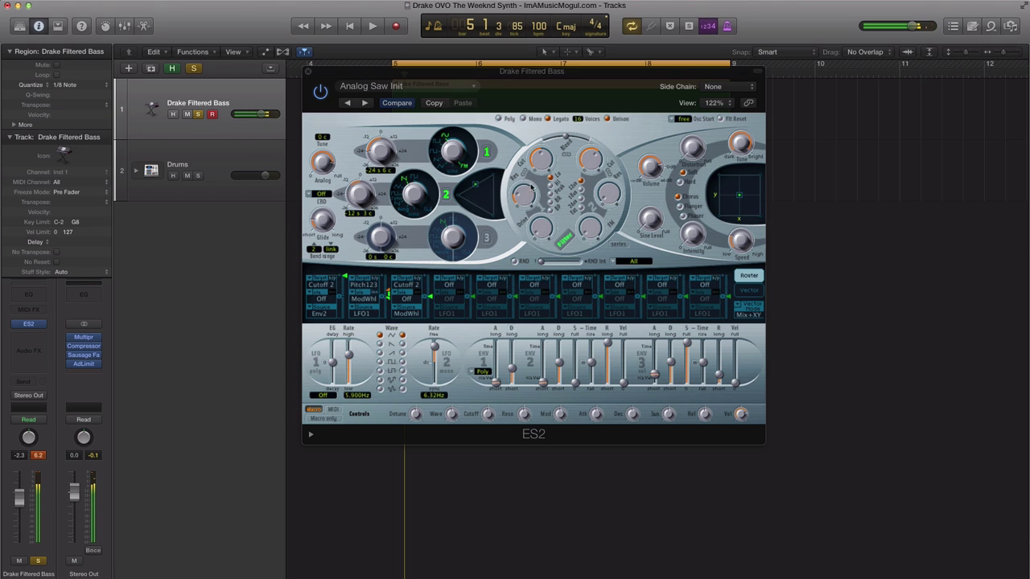
{"action": "left_click", "coordinate": [474, 187]}
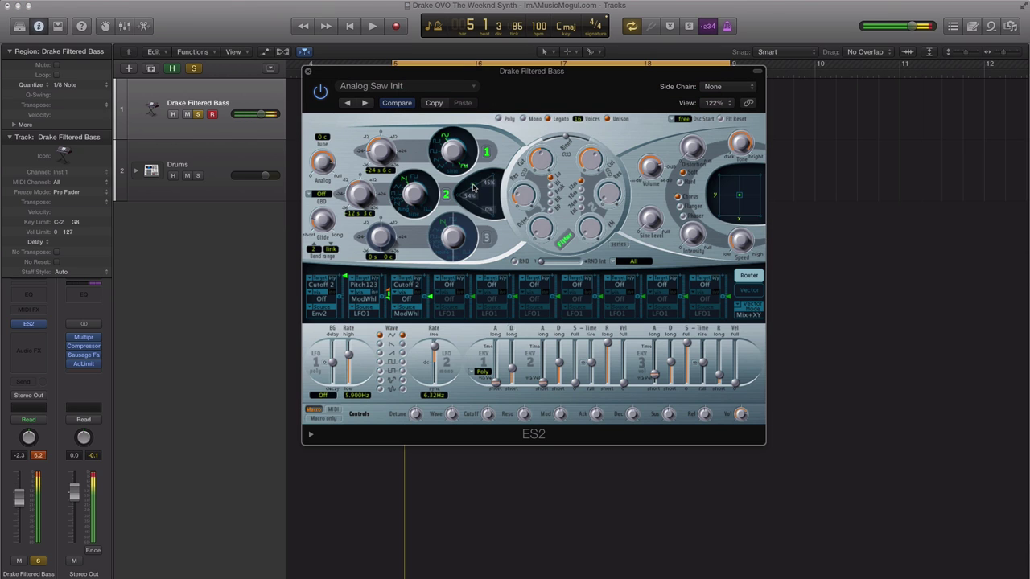
{"action": "left_click_drag", "start_coordinate": [469, 189], "coordinate": [482, 178]}
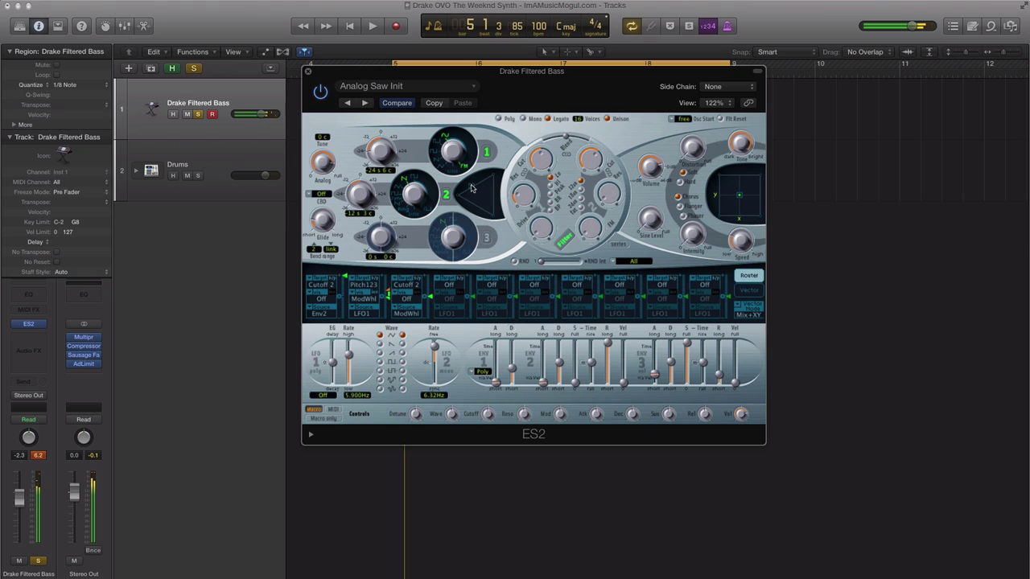
{"action": "left_click", "coordinate": [472, 187]}
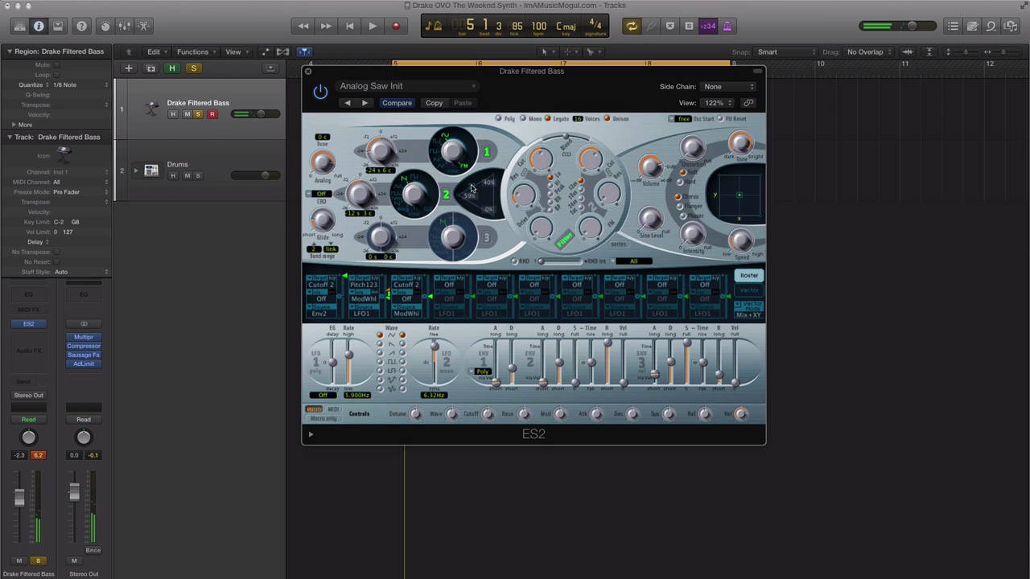
{"action": "left_click_drag", "start_coordinate": [477, 183], "coordinate": [478, 181]}
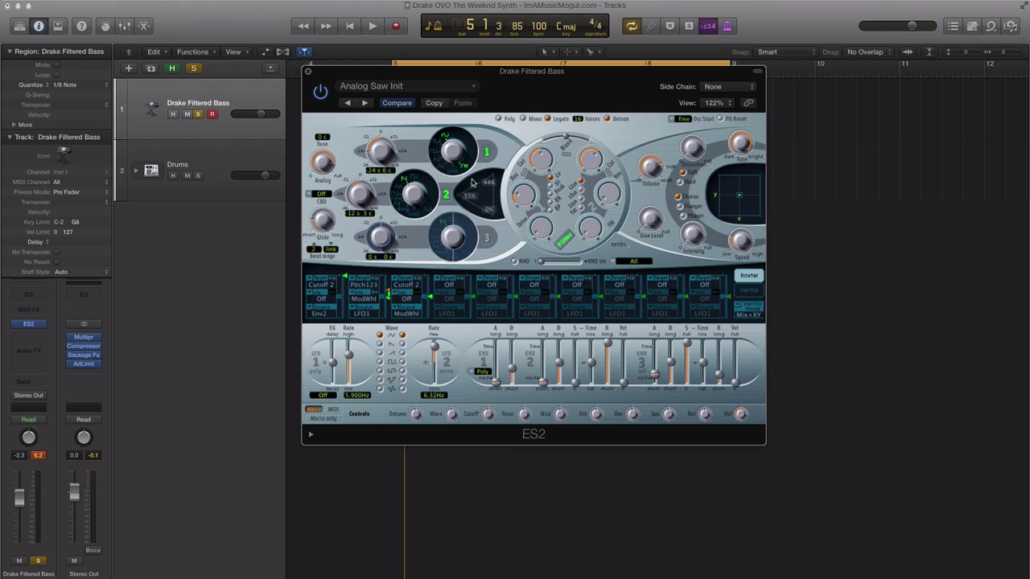
{"action": "left_click_drag", "start_coordinate": [463, 185], "coordinate": [474, 187]}
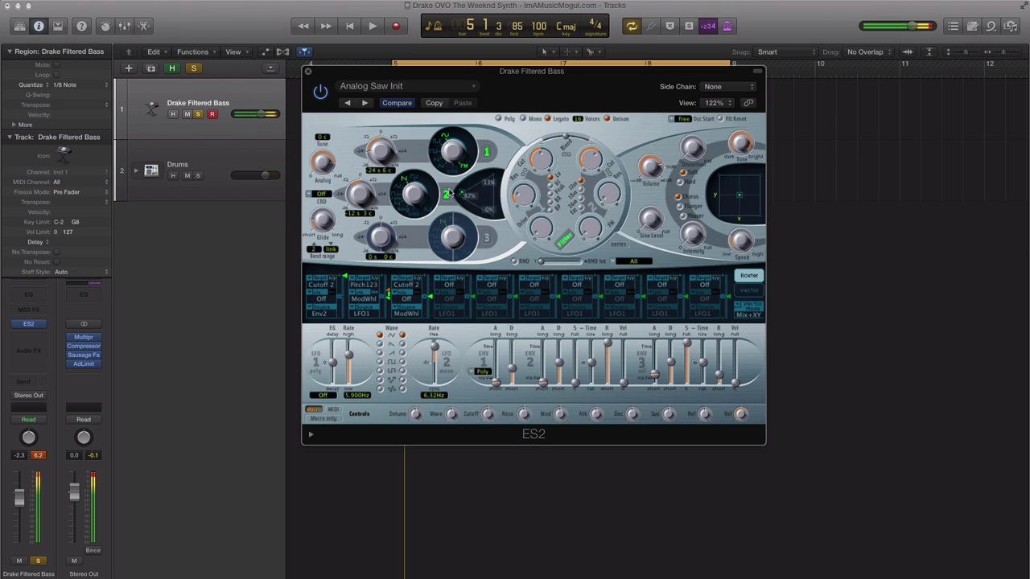
{"action": "mouse_move", "coordinate": [450, 193]}
{"action": "left_mouse_down"}
{"action": "mouse_move", "coordinate": [487, 170]}
{"action": "mouse_move", "coordinate": [464, 178]}
{"action": "left_mouse_up"}
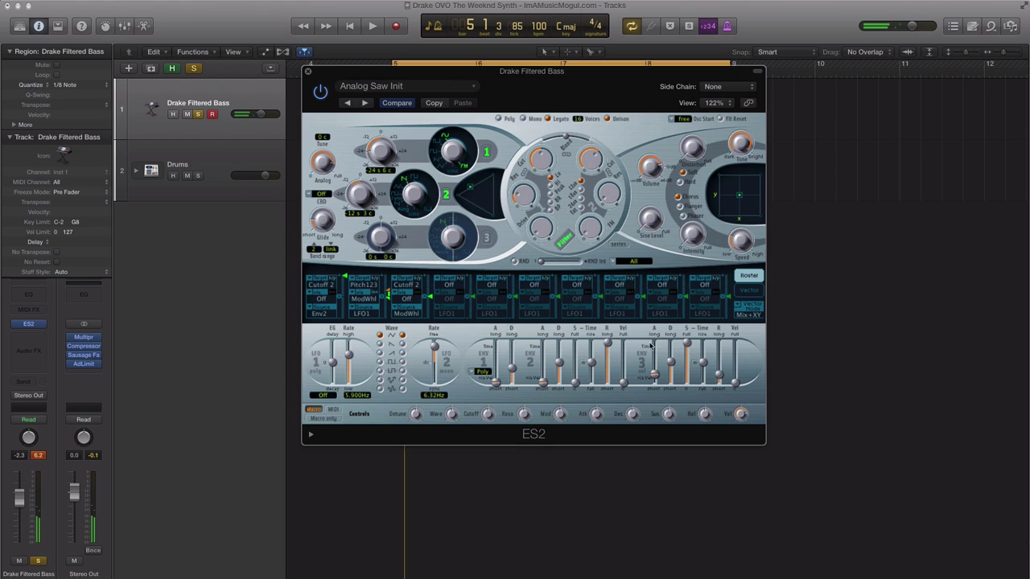
Step: Lower the ENV3 Sustain, set the filter Blend to -0.04, and trim the channel fader to -2.6 dB
{"action": "left_click_drag", "start_coordinate": [688, 343], "coordinate": [689, 351]}
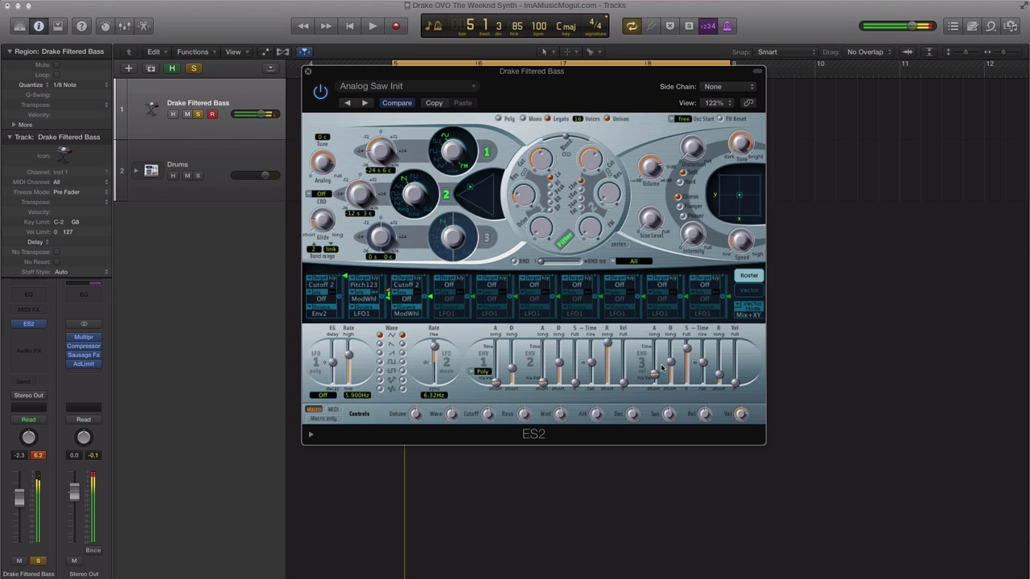
{"action": "mouse_move", "coordinate": [656, 373]}
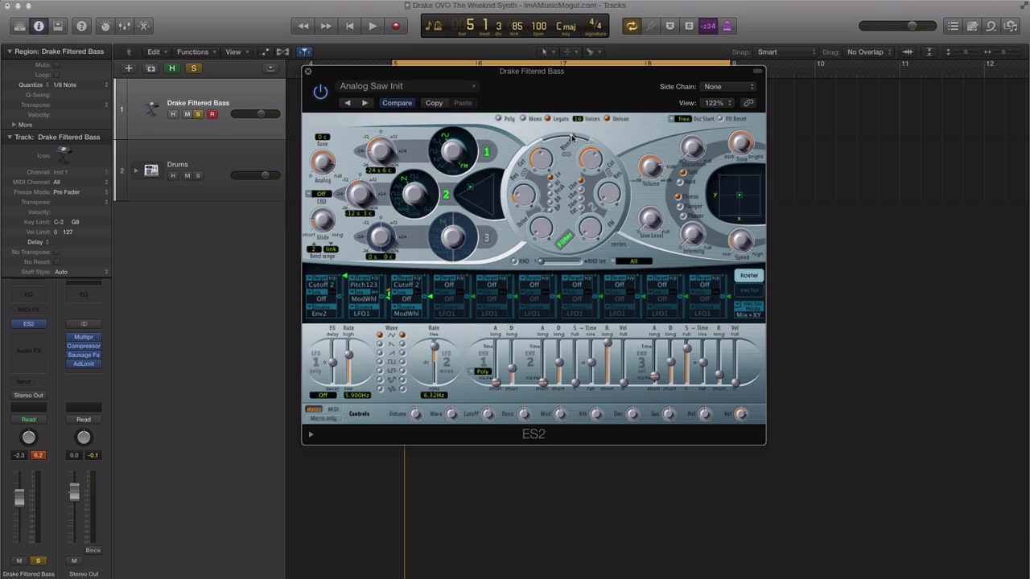
{"action": "mouse_move", "coordinate": [572, 138]}
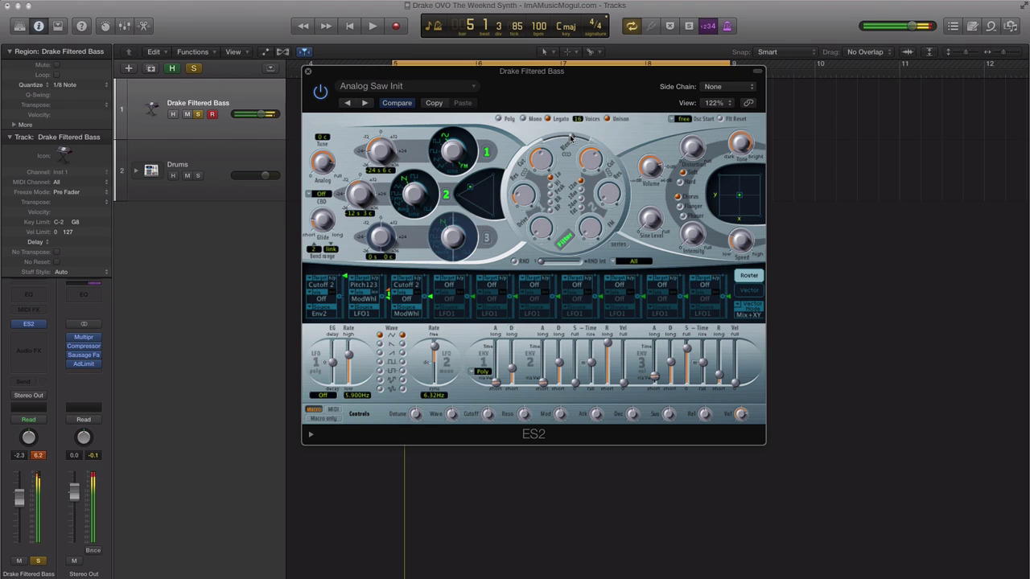
{"action": "left_click_drag", "start_coordinate": [574, 142], "coordinate": [565, 138]}
{"action": "left_click_drag", "start_coordinate": [22, 499], "coordinate": [22, 502]}
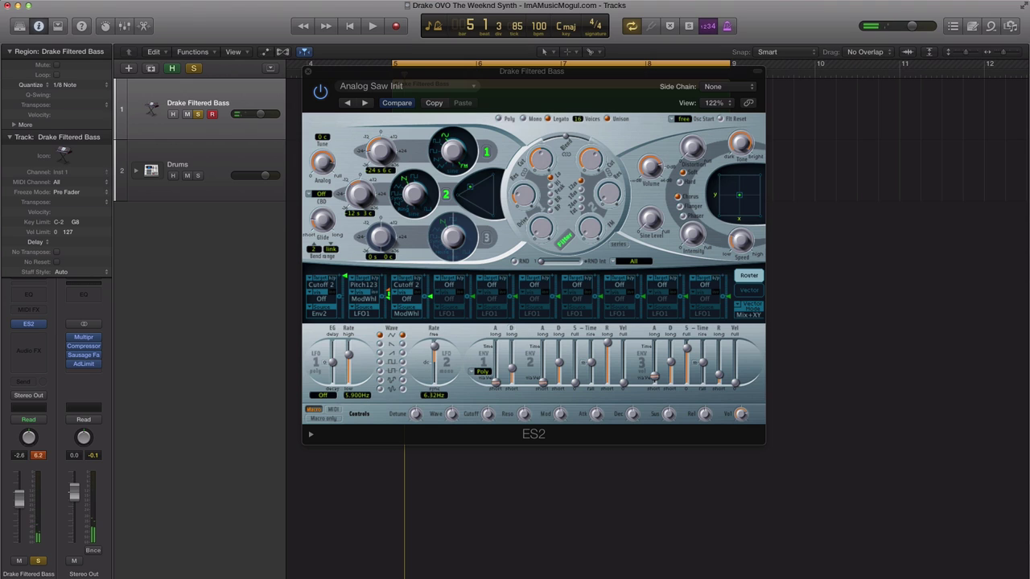
Step: Insert a Channel EQ and enable a 48 dB/Oct low cut at about 51 Hz
{"action": "left_click", "coordinate": [29, 295]}
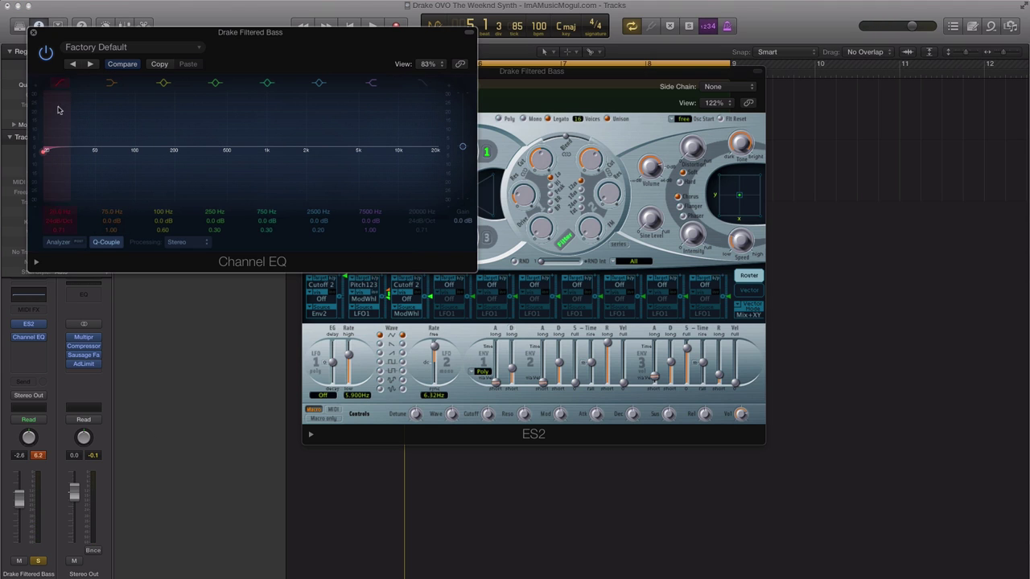
{"action": "left_click_drag", "start_coordinate": [45, 151], "coordinate": [85, 155]}
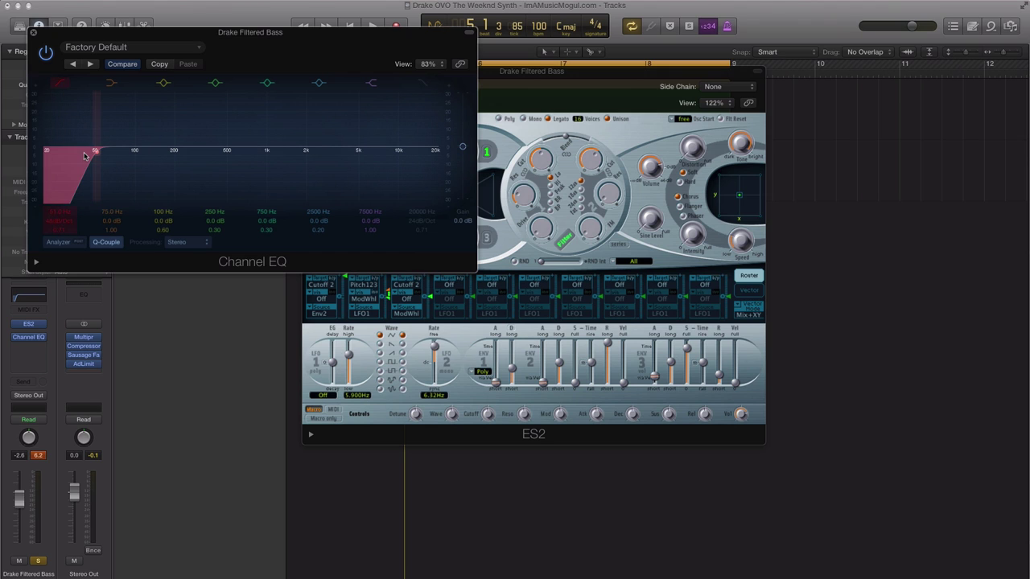
Step: Insert a stereo PlatinumVerb after the Channel EQ with its Wet level lowered to 22%
{"action": "left_click", "coordinate": [33, 33]}
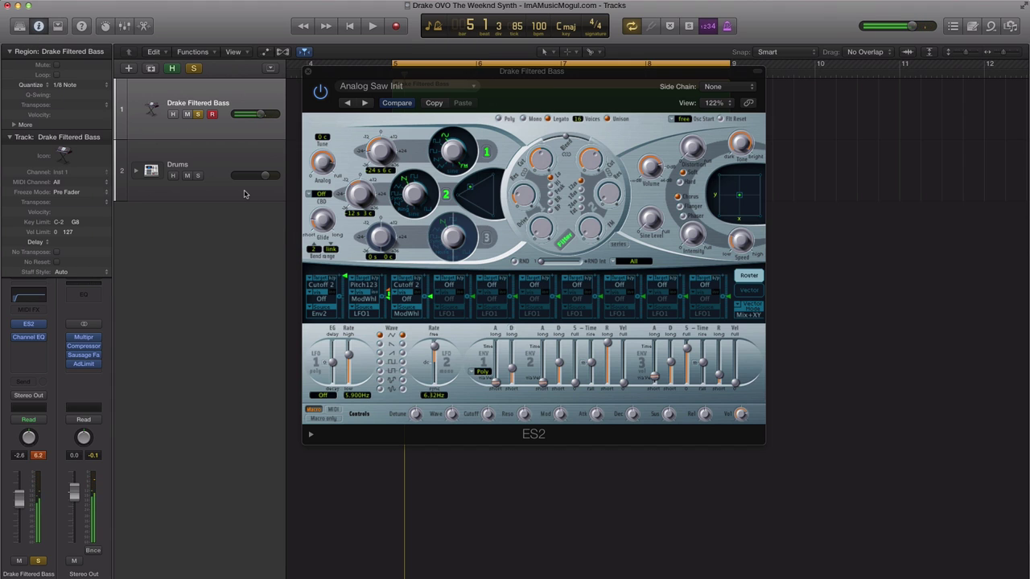
{"action": "left_click", "coordinate": [33, 348]}
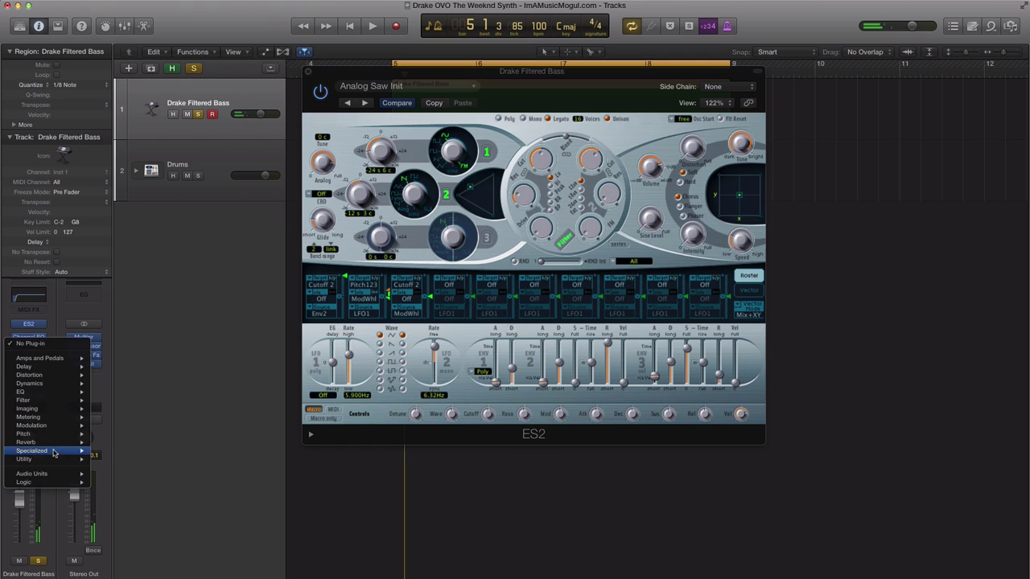
{"action": "mouse_move", "coordinate": [53, 443]}
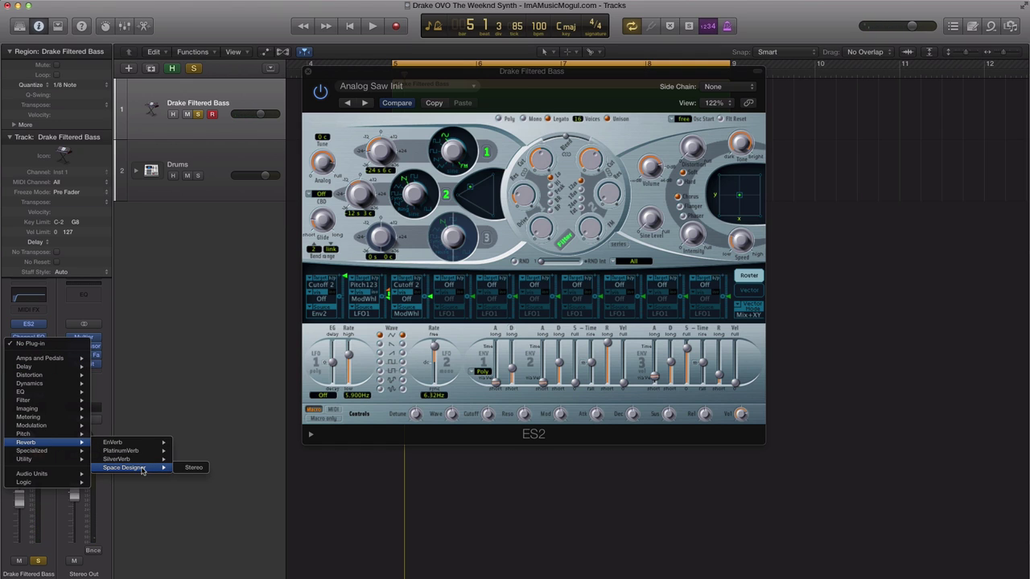
{"action": "mouse_move", "coordinate": [140, 451]}
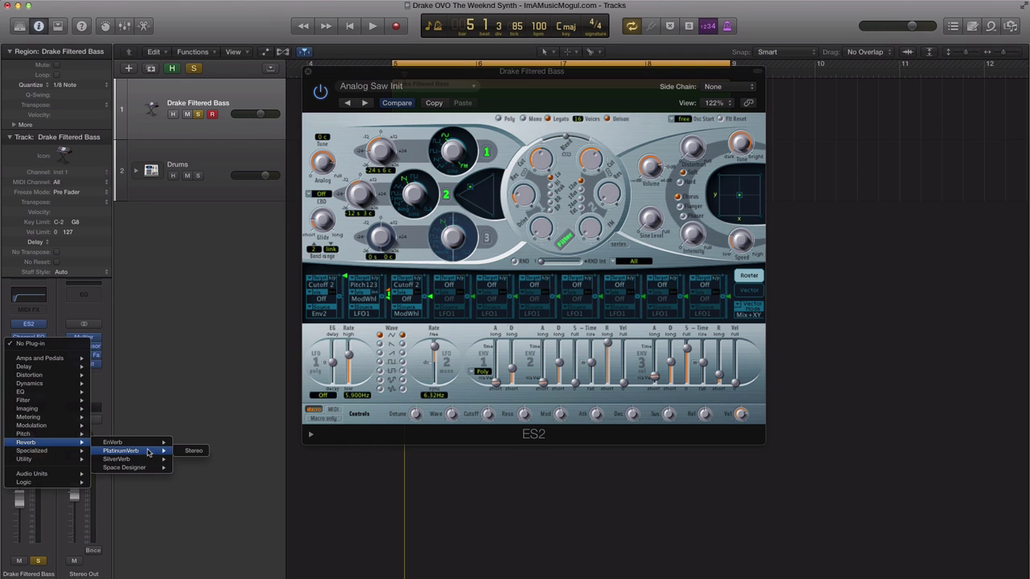
{"action": "left_click", "coordinate": [193, 451]}
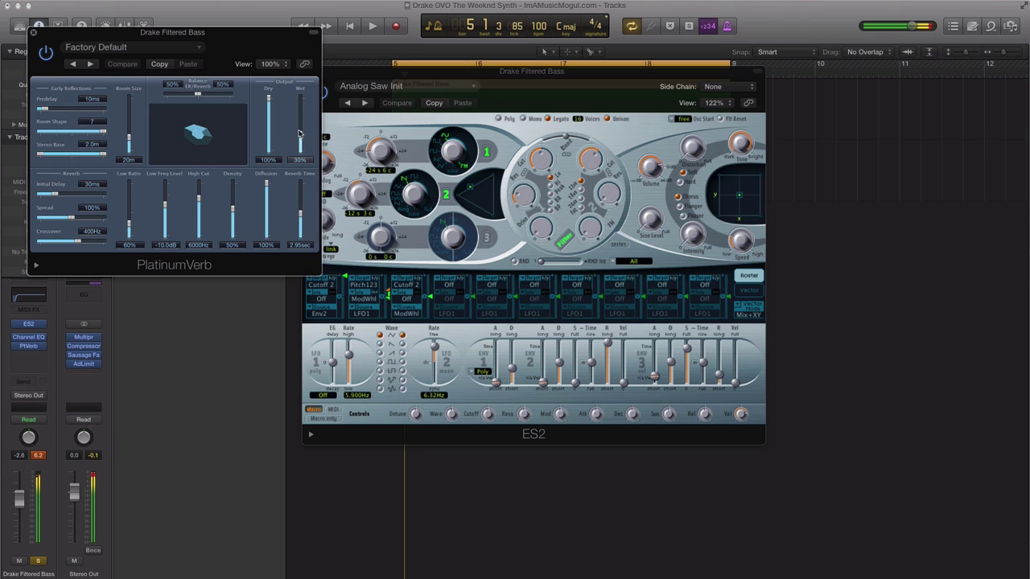
{"action": "left_click_drag", "start_coordinate": [301, 135], "coordinate": [301, 142]}
{"action": "left_click", "coordinate": [33, 32]}
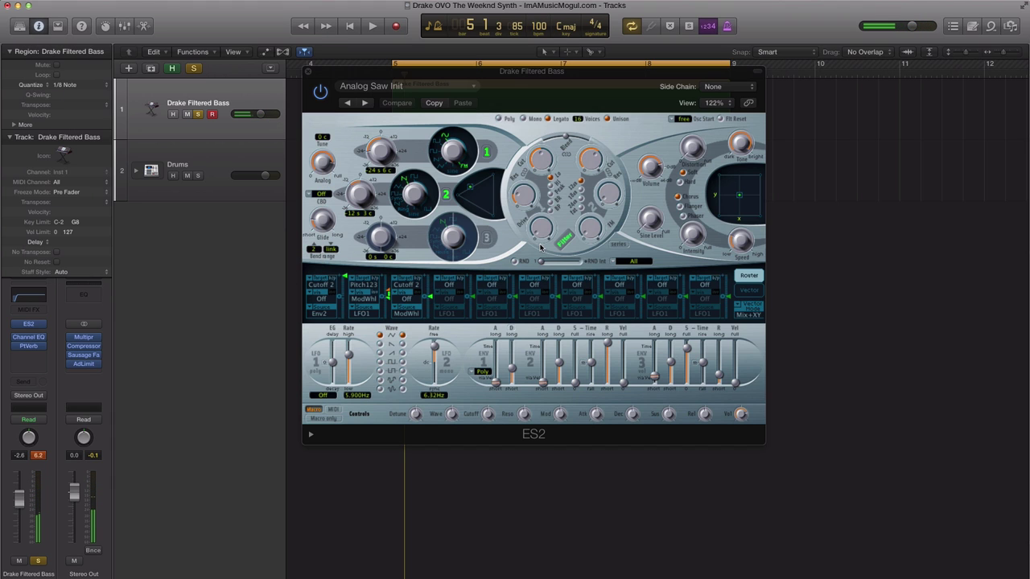
Step: Add a little ES2 distortion and raise the Filter Drive to about 0.31
{"action": "mouse_move", "coordinate": [695, 152]}
{"action": "left_mouse_down"}
{"action": "mouse_move", "coordinate": [690, 140]}
{"action": "mouse_move", "coordinate": [691, 161]}
{"action": "left_mouse_up"}
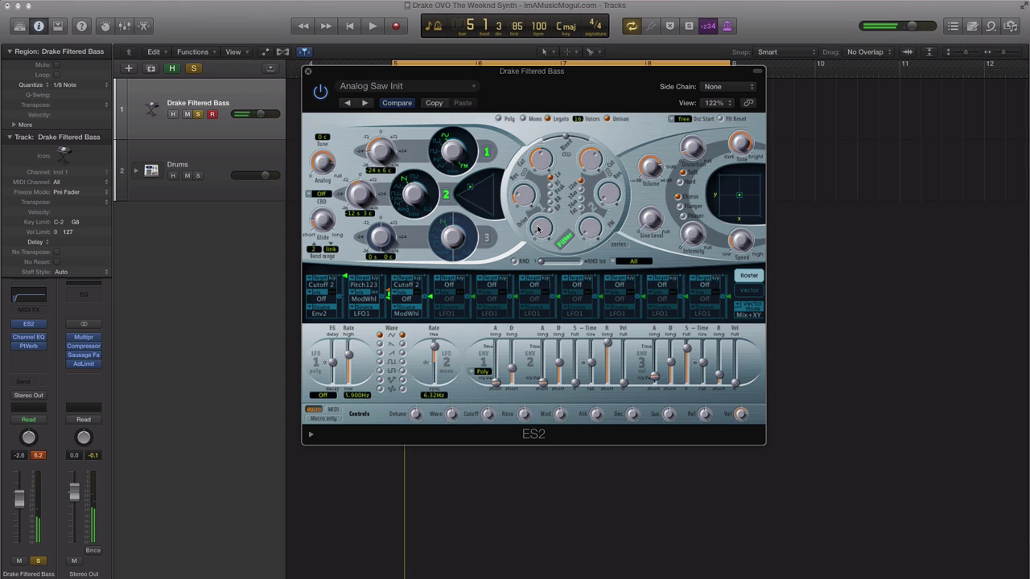
{"action": "left_click_drag", "start_coordinate": [539, 229], "coordinate": [534, 201]}
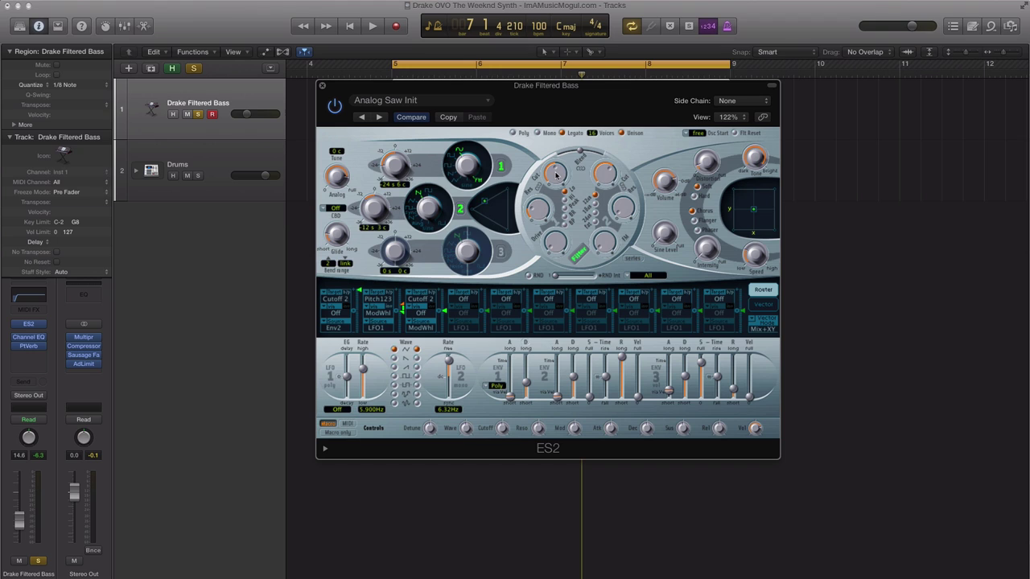
{"action": "left_click", "coordinate": [556, 176]}
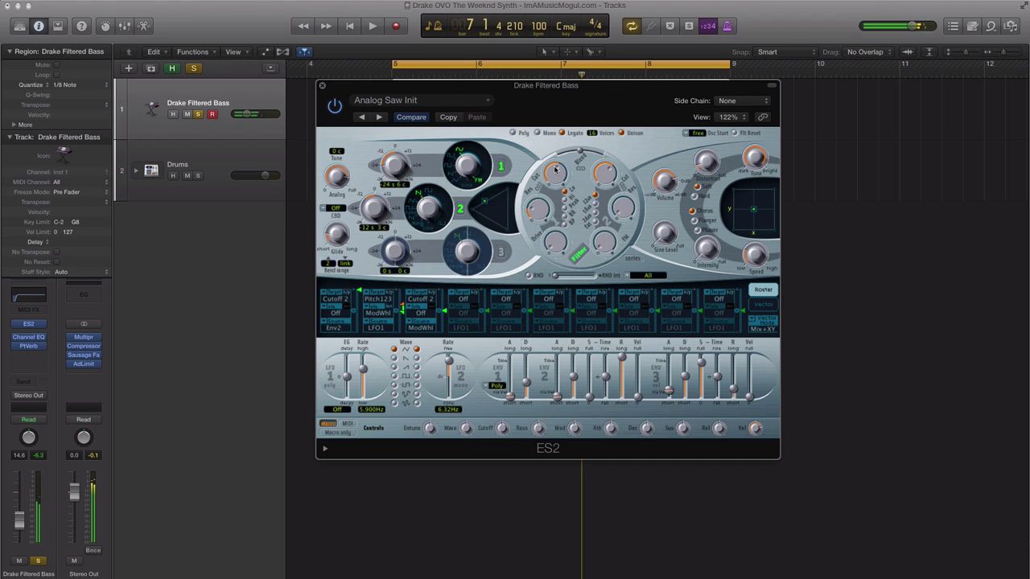